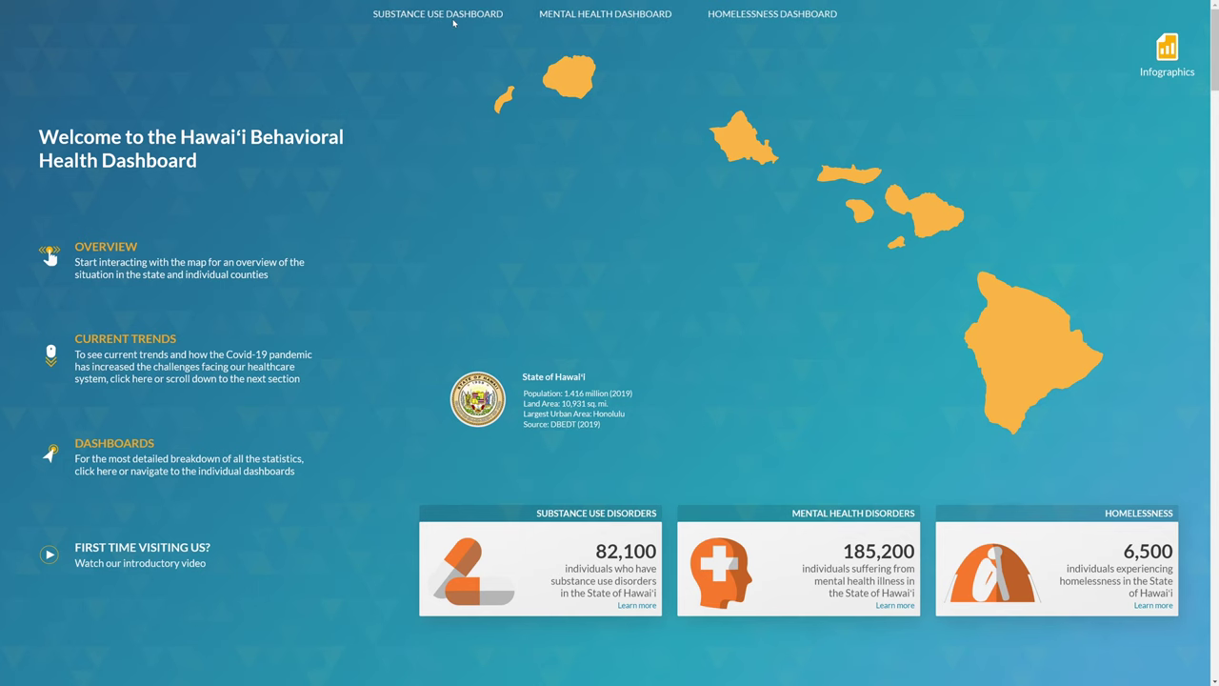
# - Jump from the welcome page to the Substance Use Dashboard's NSDUH page
pyautogui.click(455, 19)
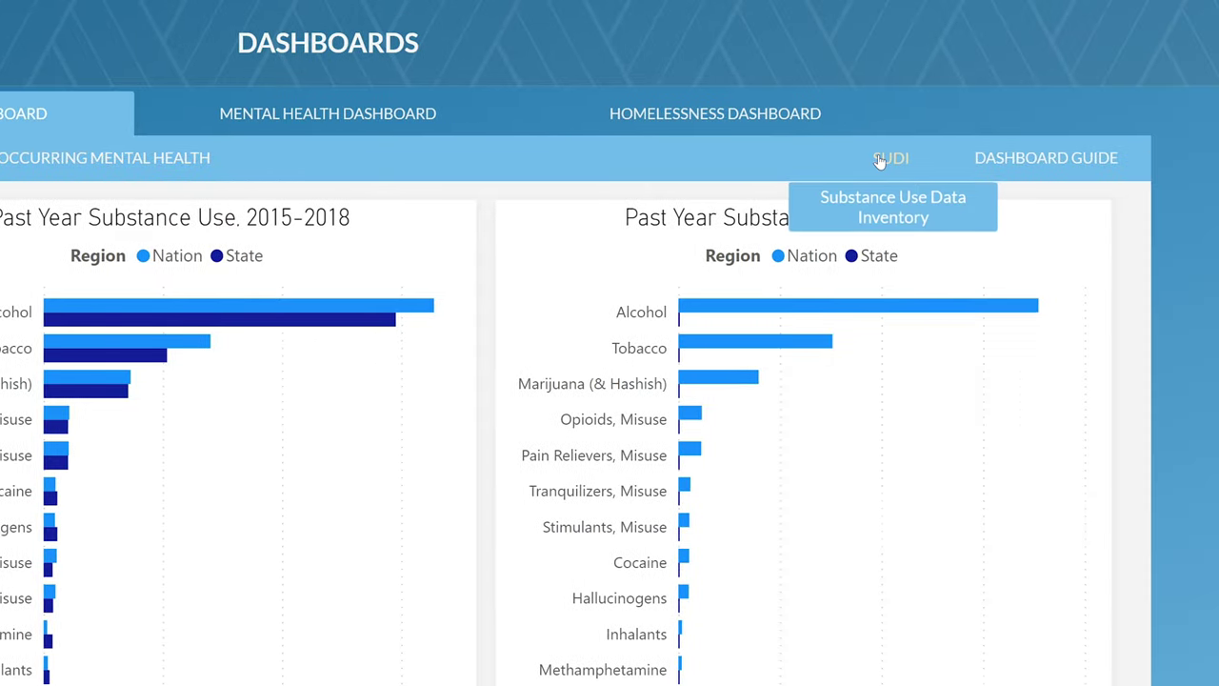
# - View the Substance Use Data Inventory and play the NSDUH introductory video
pyautogui.click(878, 161)
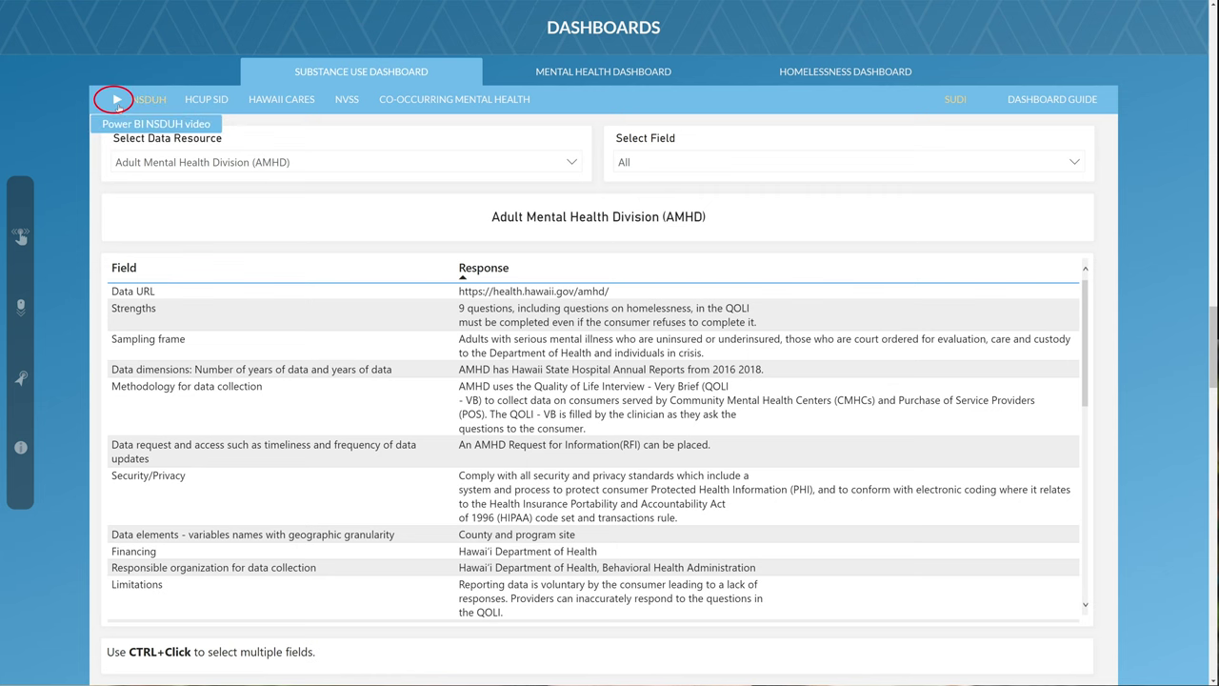
pyautogui.click(117, 107)
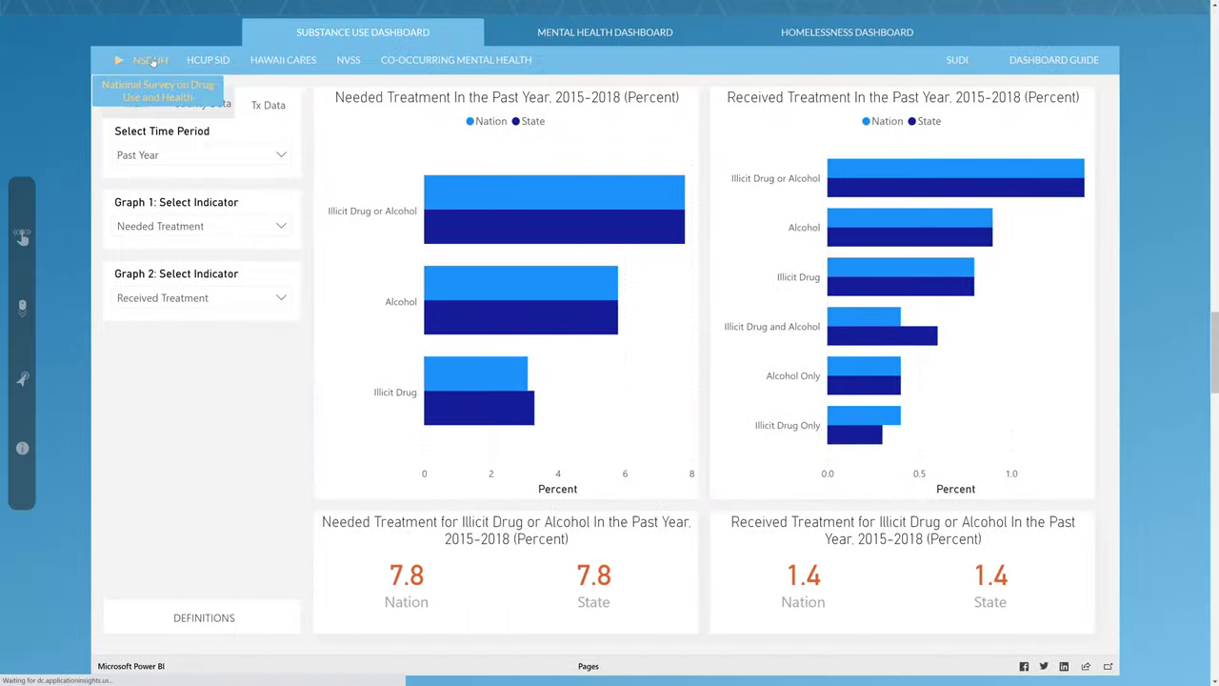
# - Return to NSDUH, keep indicator Use and period Past Year, and filter By Demographic
pyautogui.click(152, 61)
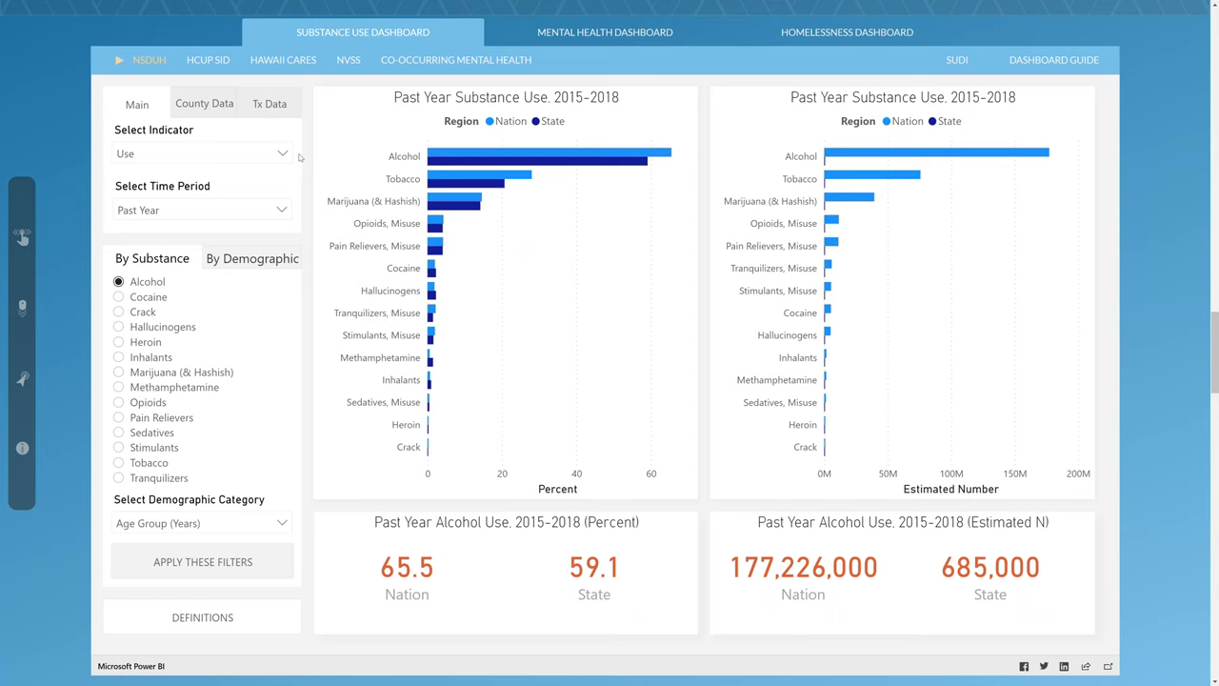
pyautogui.click(282, 156)
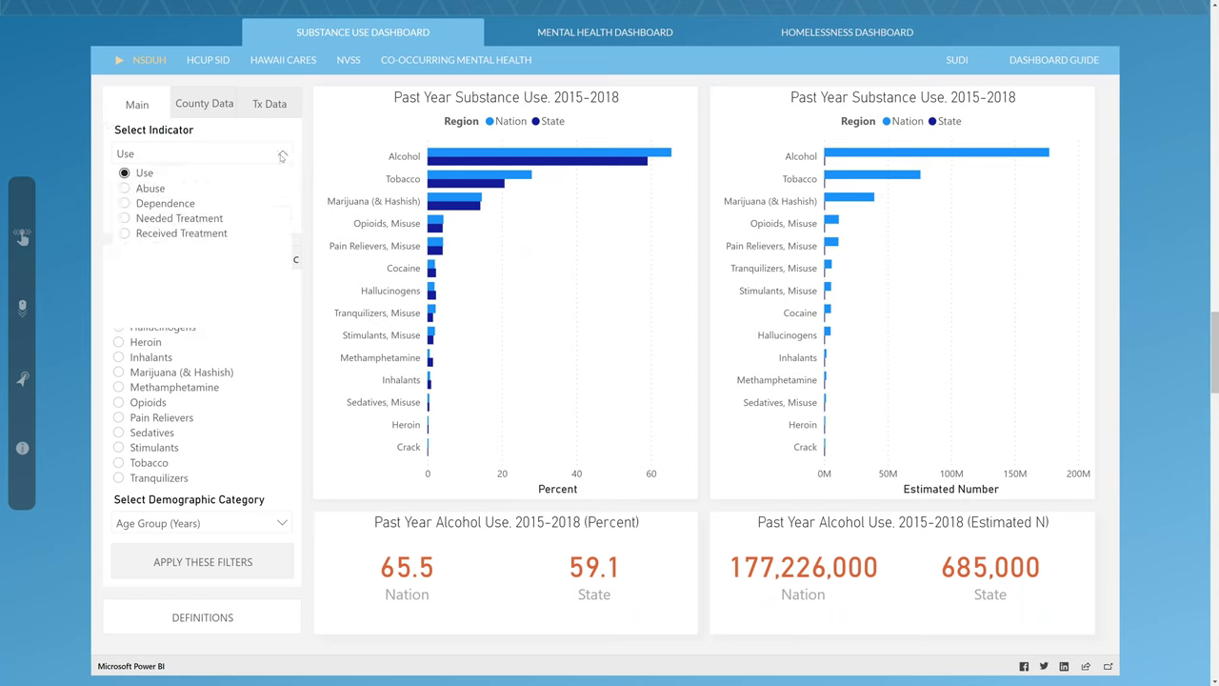
pyautogui.click(305, 194)
pyautogui.click(283, 209)
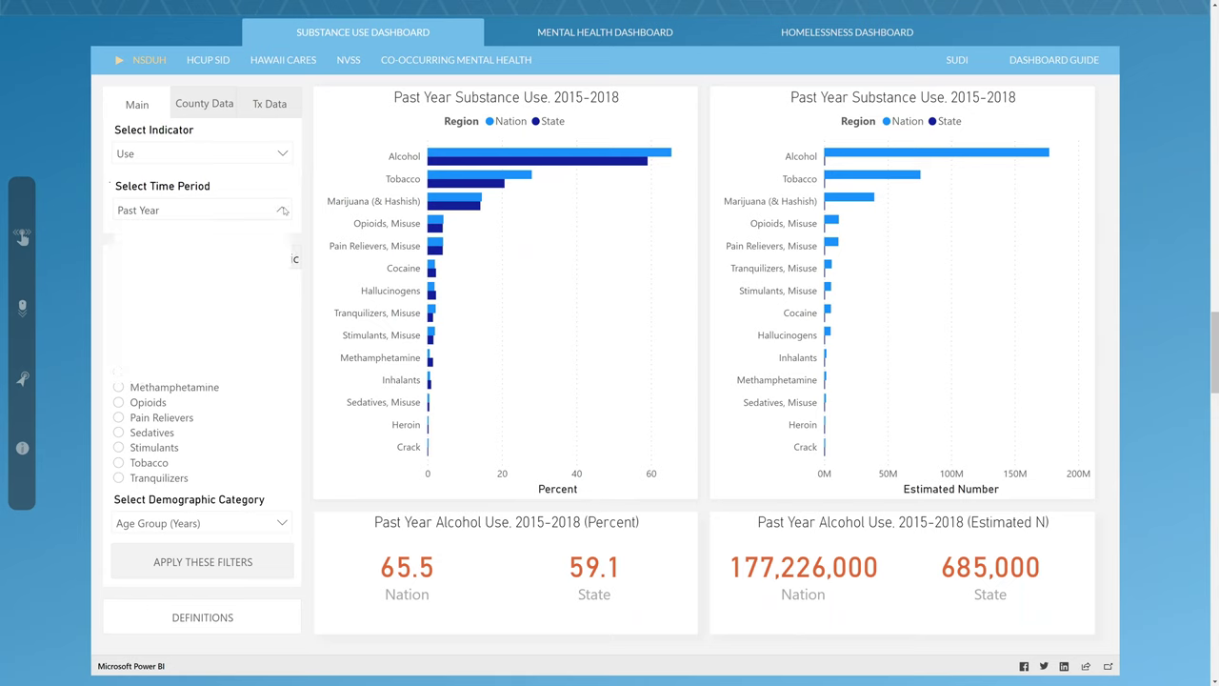
pyautogui.click(298, 217)
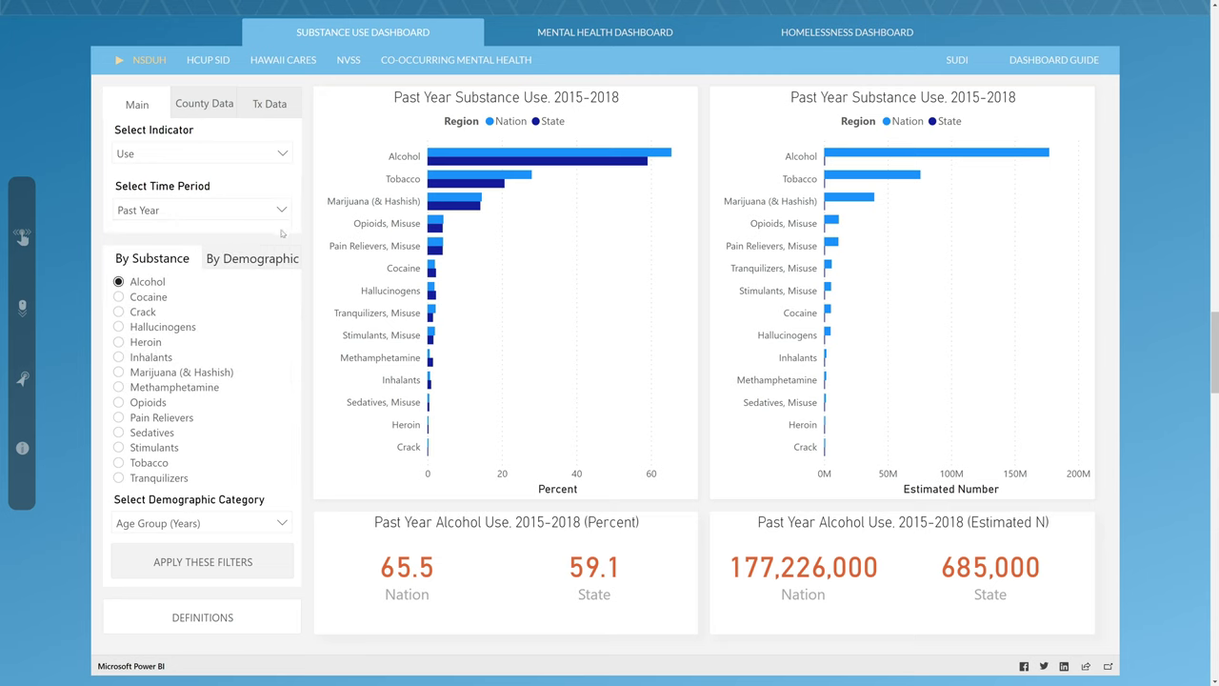
pyautogui.click(273, 265)
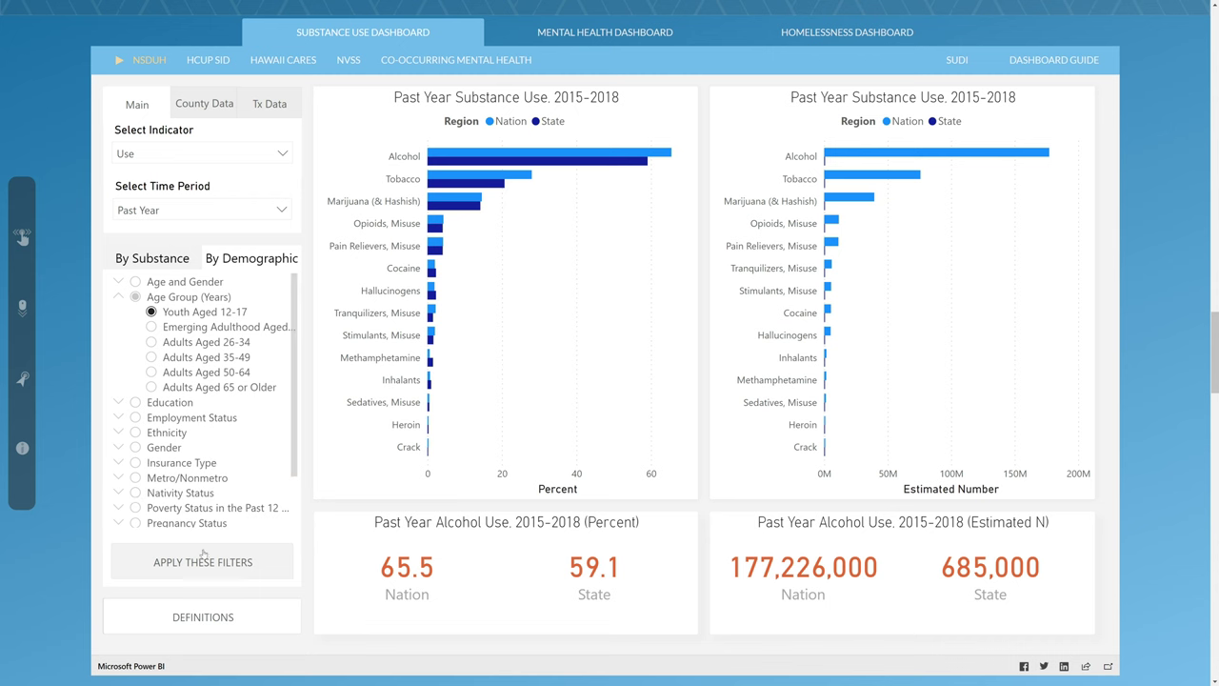
# - Read the NSDUH definitions, then view the County Data and Tx Data tabs
pyautogui.click(200, 619)
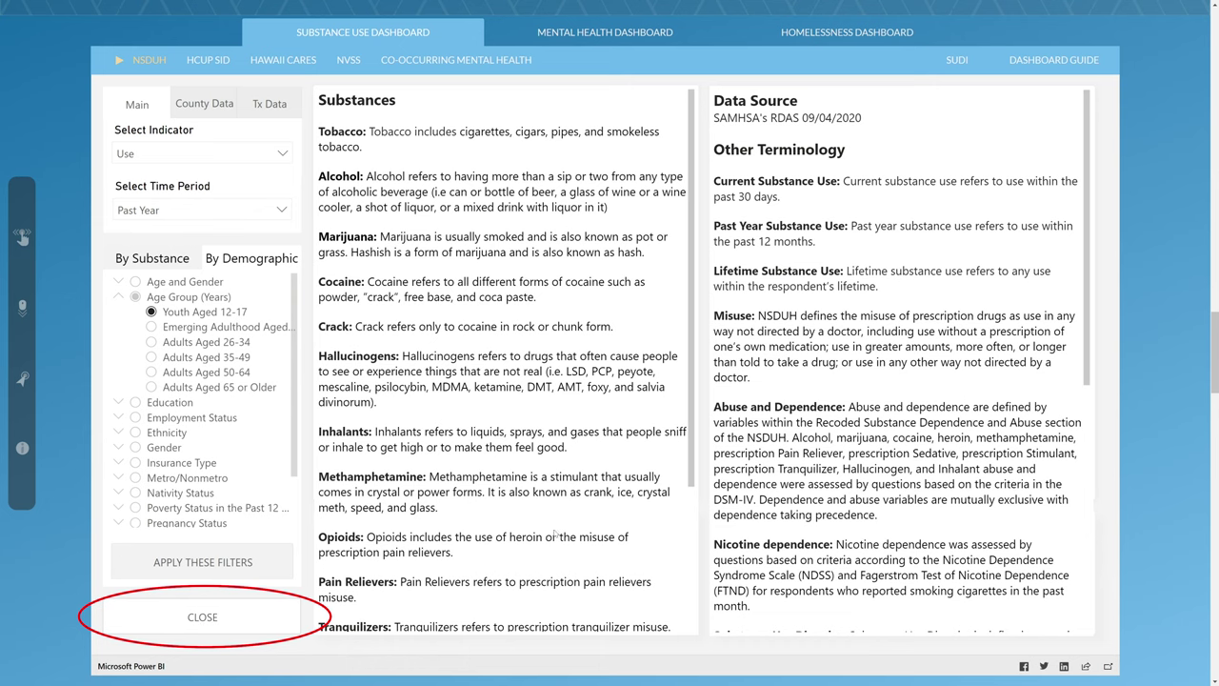
pyautogui.scroll(-3, 555, 534)
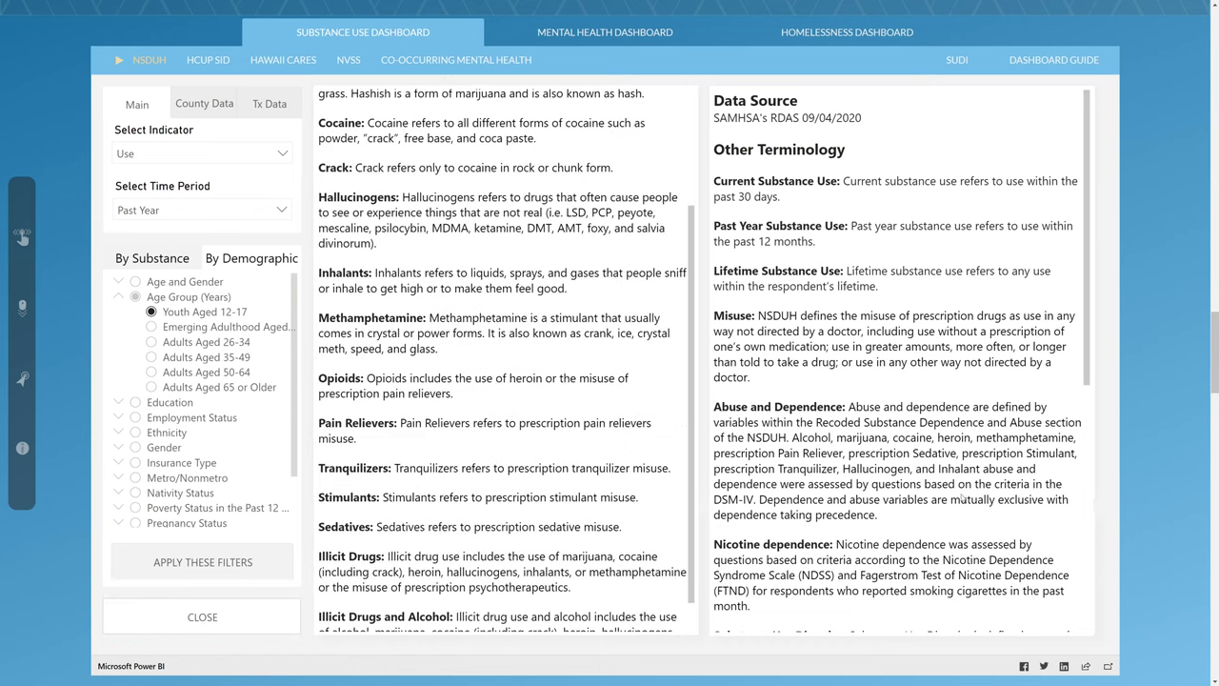
pyautogui.scroll(-6, 966, 496)
pyautogui.scroll(-3, 969, 497)
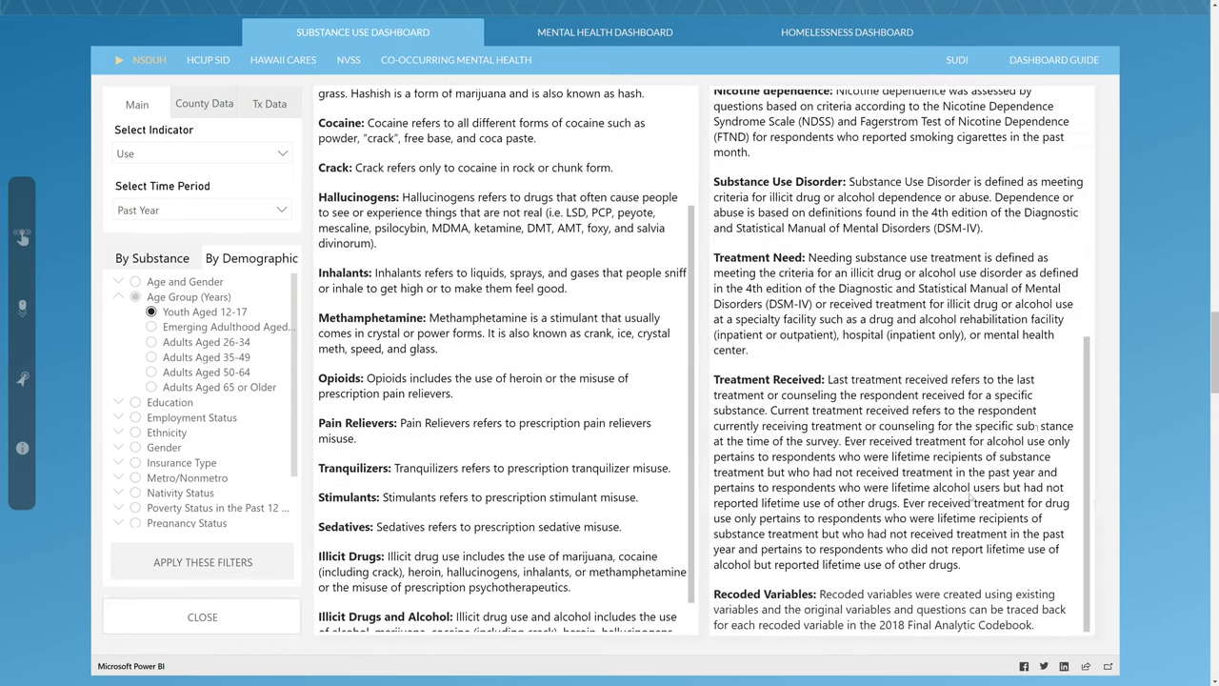
pyautogui.click(205, 110)
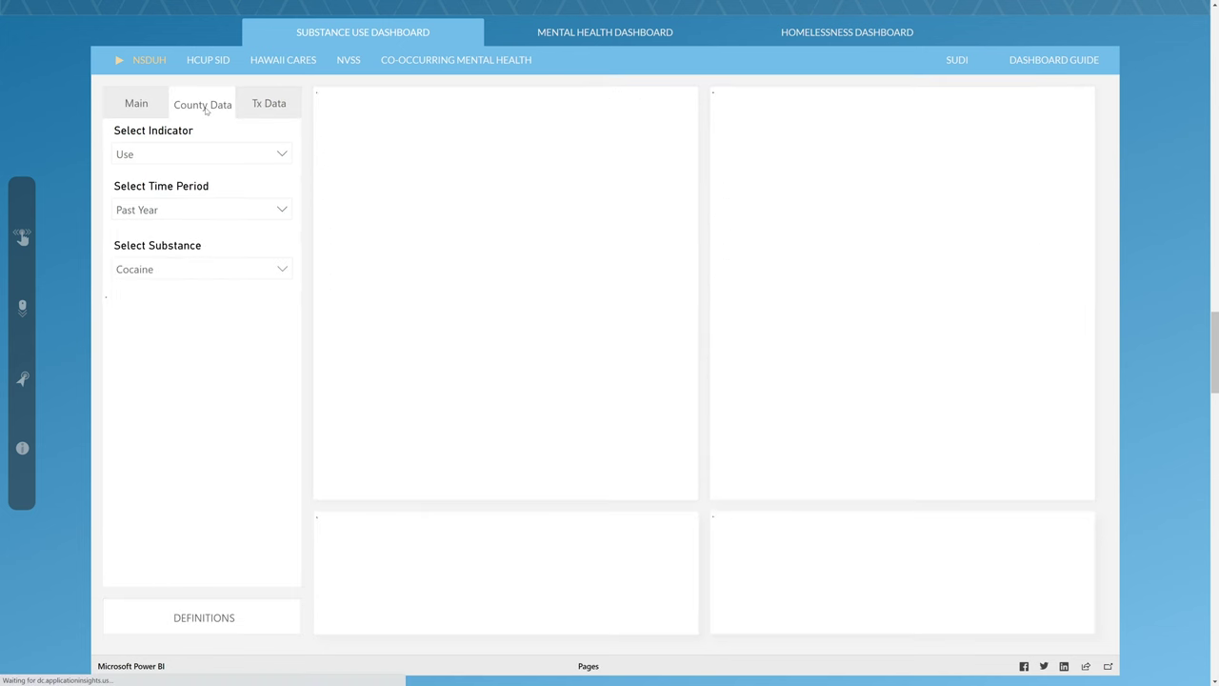
pyautogui.click(271, 113)
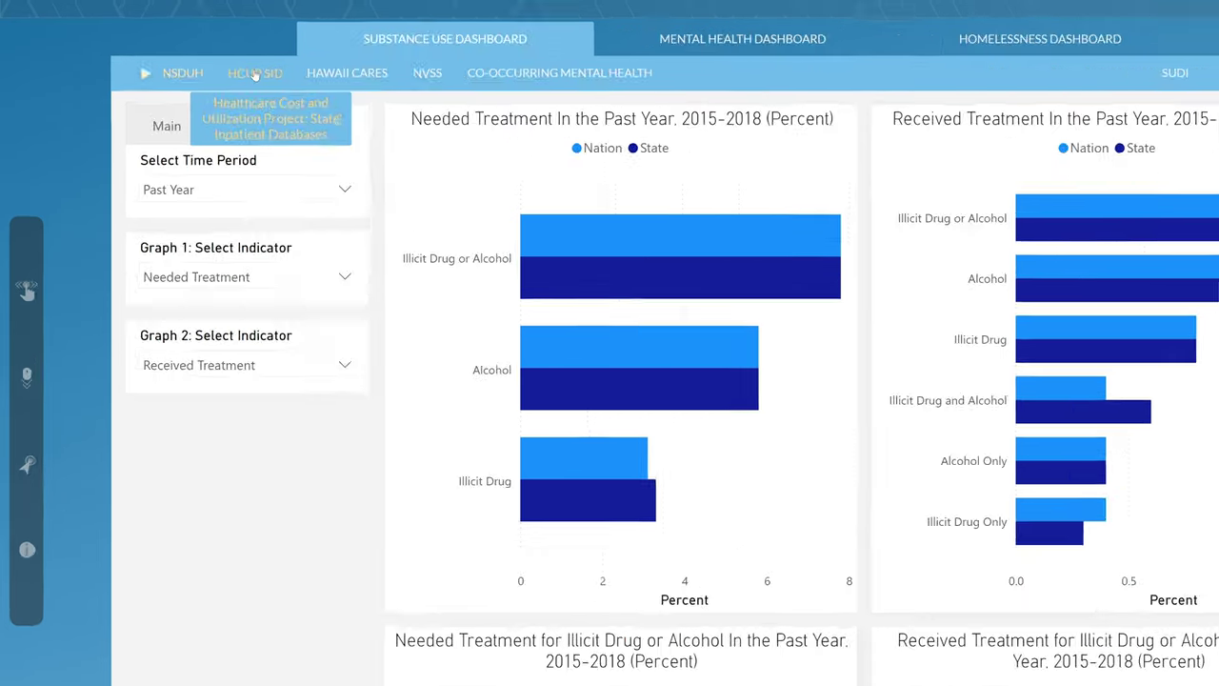
# - Show HCUP SID inpatient stays for the Alcohol substance group by age, sex and race
pyautogui.click(207, 61)
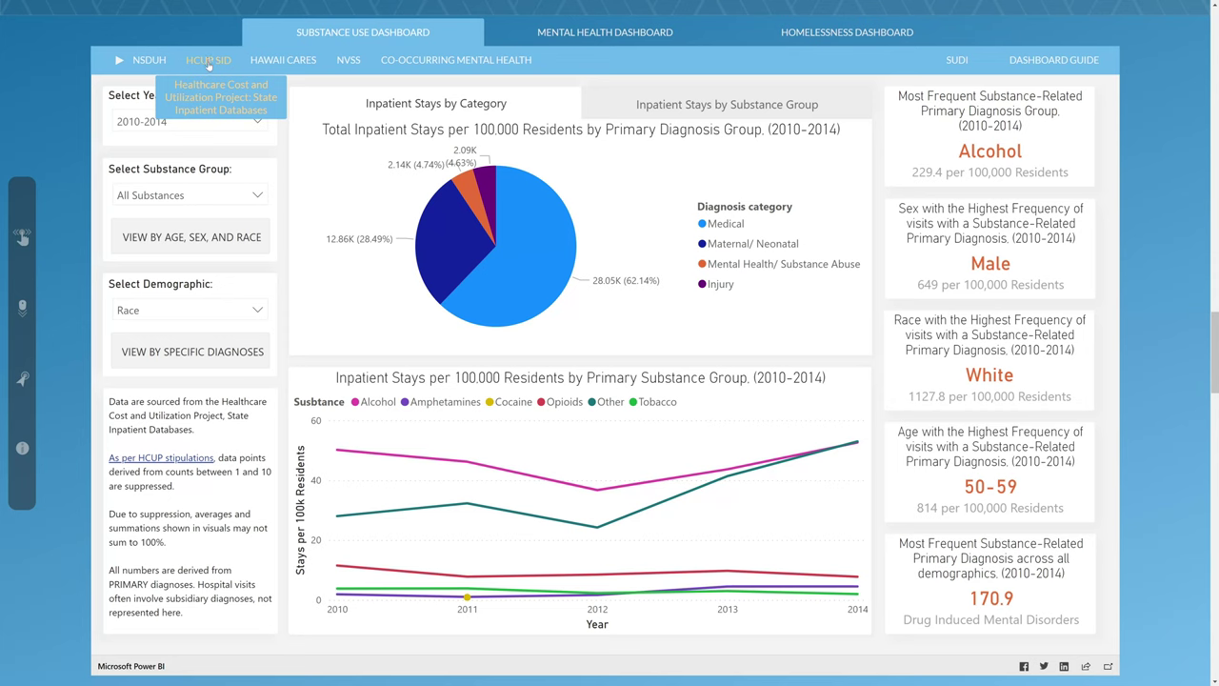
pyautogui.click(625, 119)
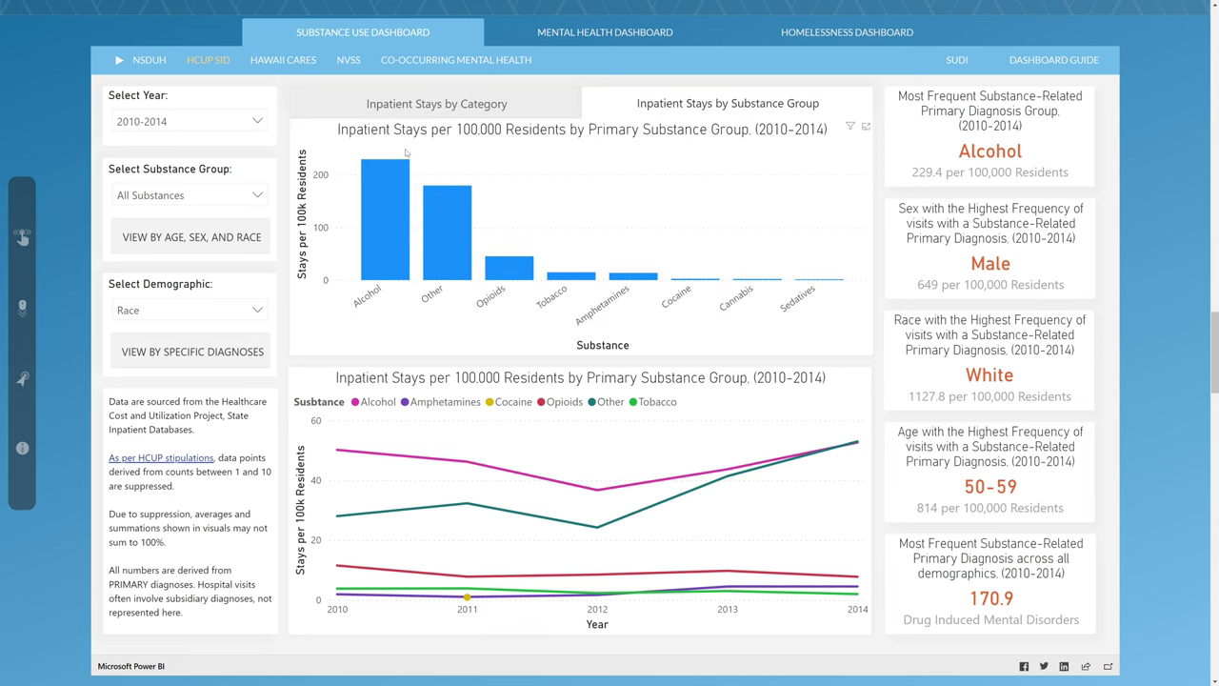
pyautogui.click(257, 195)
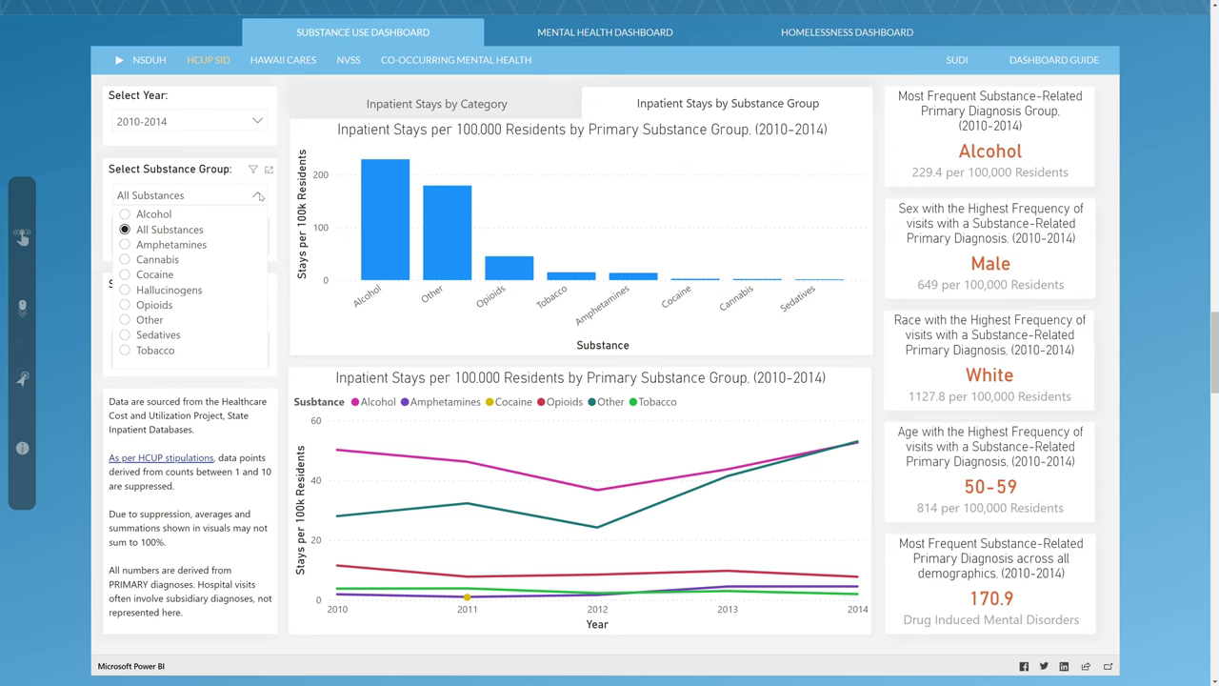
pyautogui.click(180, 214)
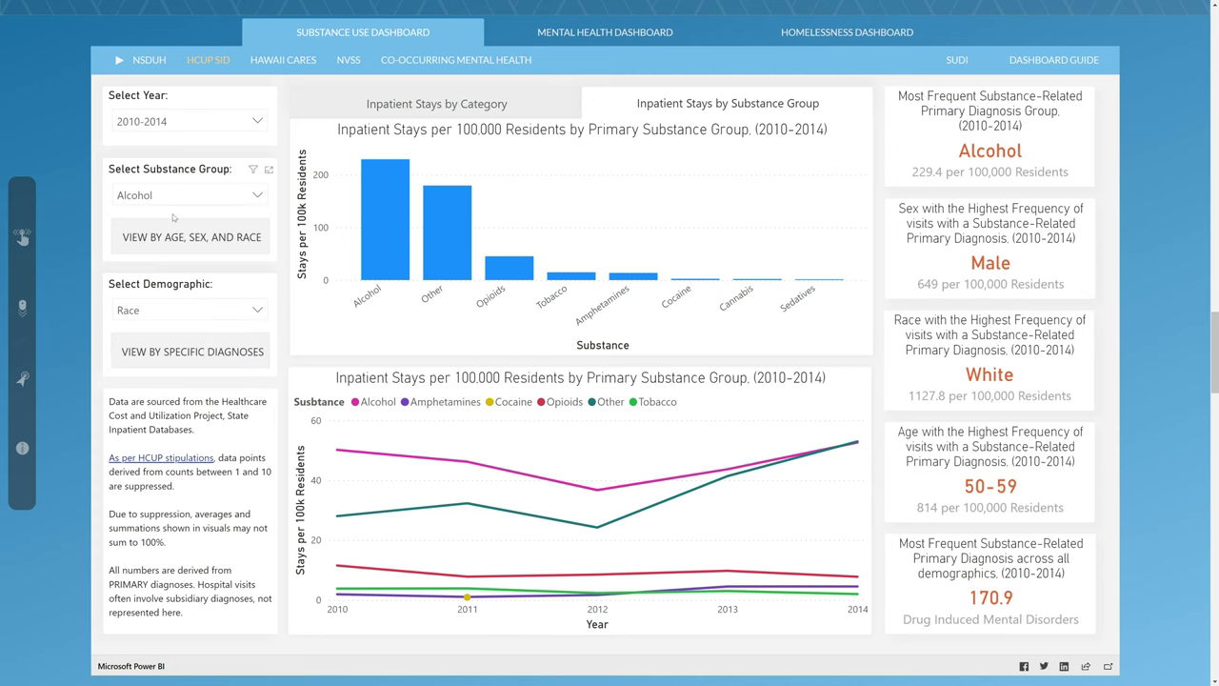
pyautogui.click(232, 247)
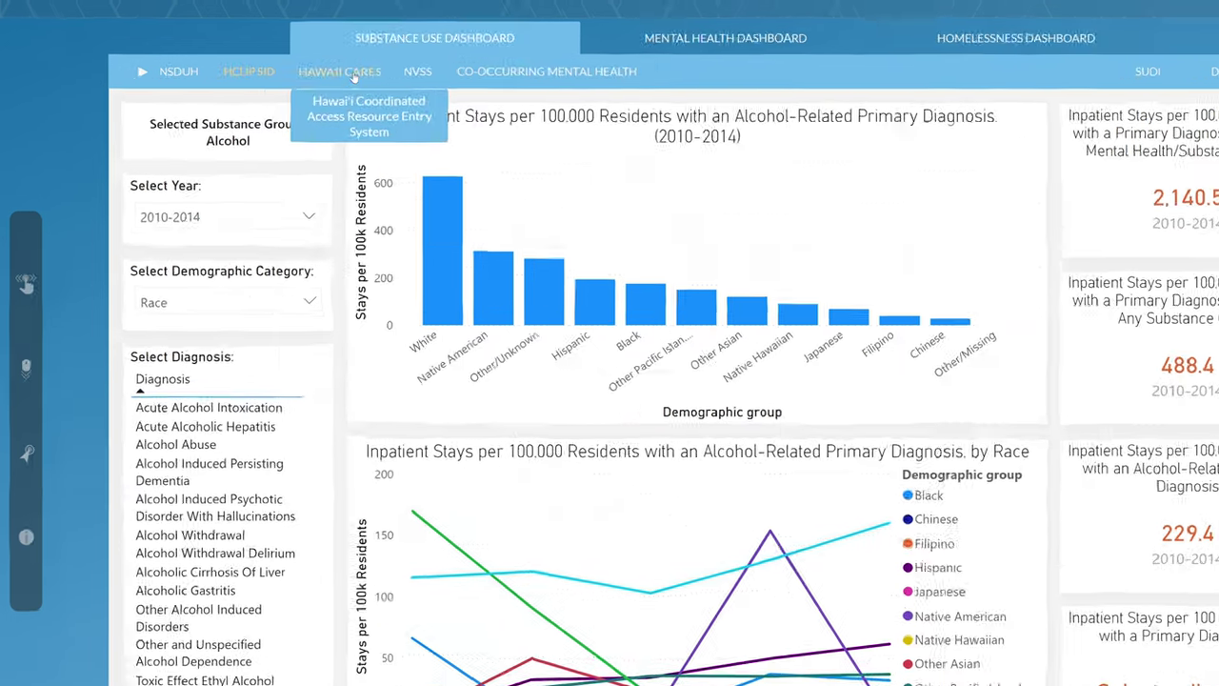
# - Filter the Hawaii CARES hourly inbound-call view to Wednesdays in March
pyautogui.click(352, 76)
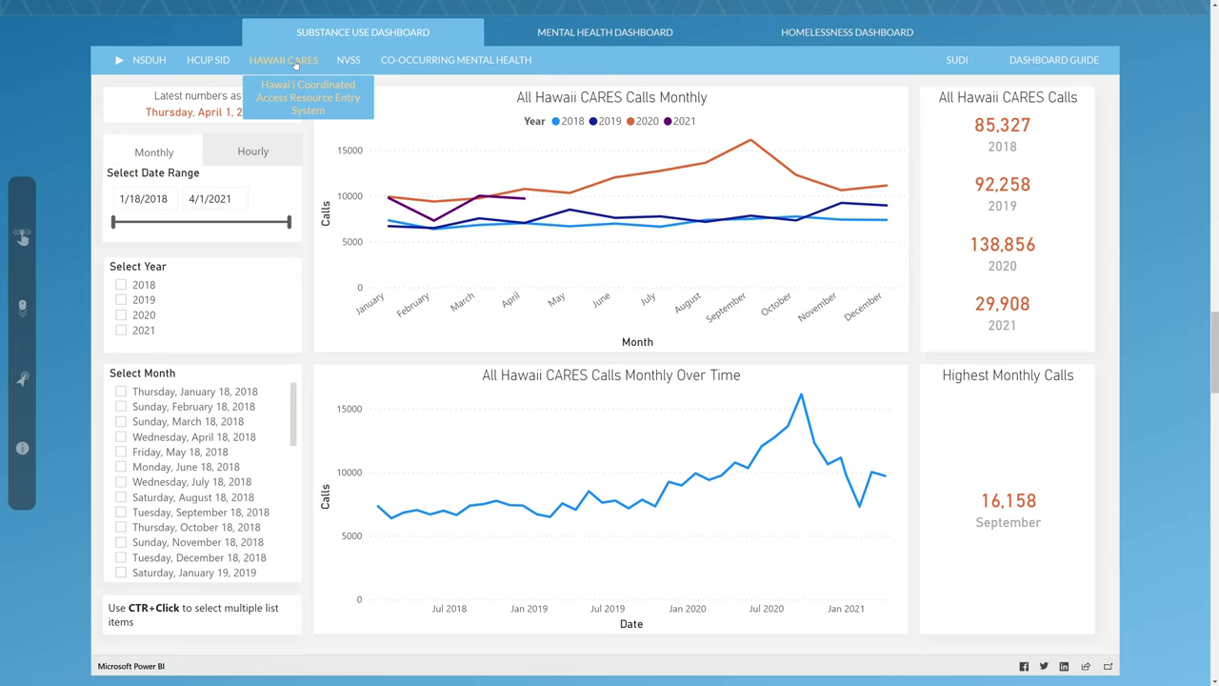
pyautogui.click(253, 154)
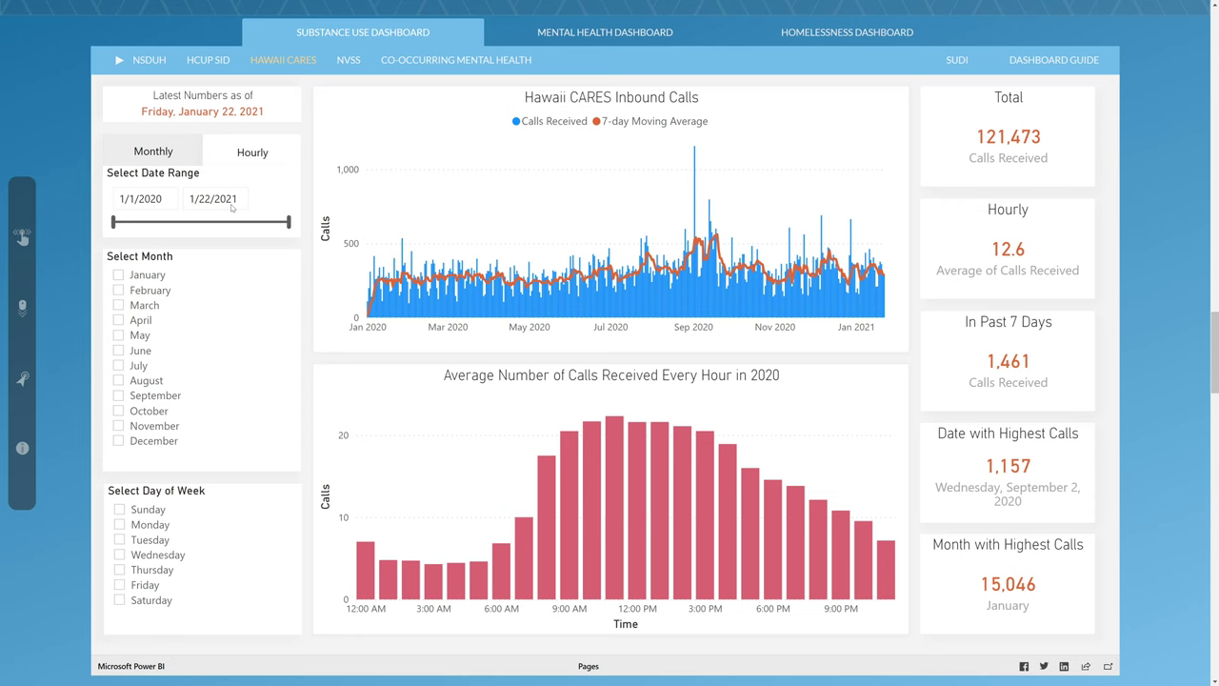
pyautogui.click(183, 307)
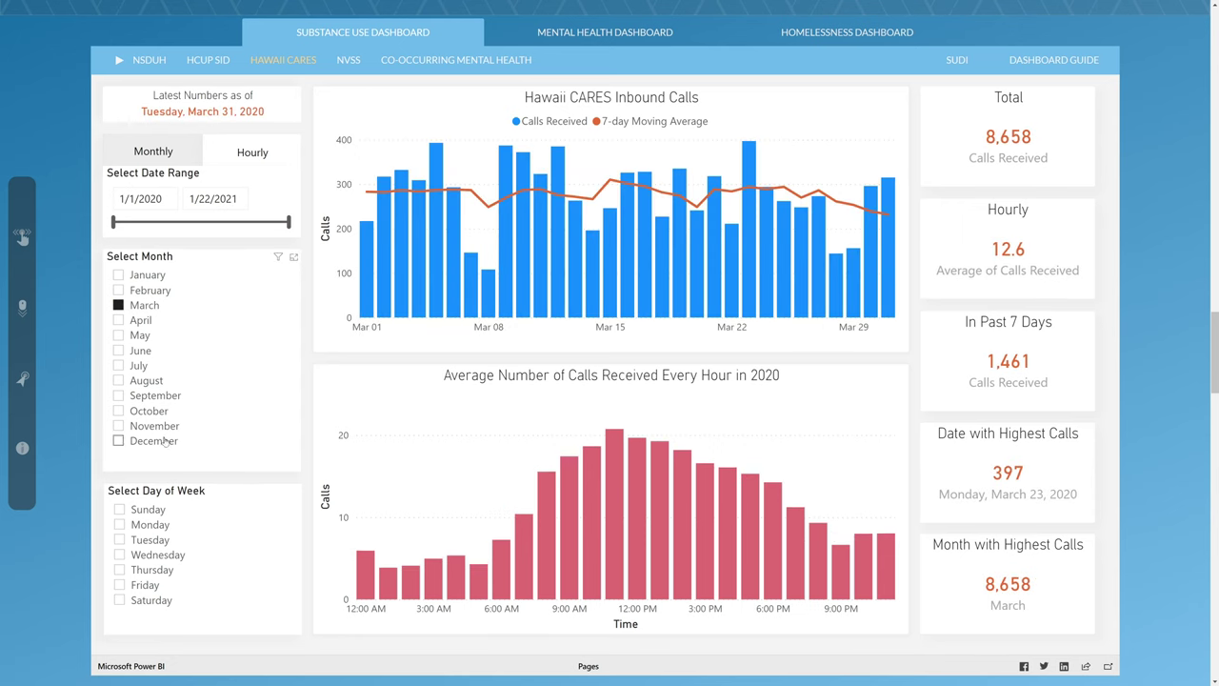
pyautogui.click(175, 552)
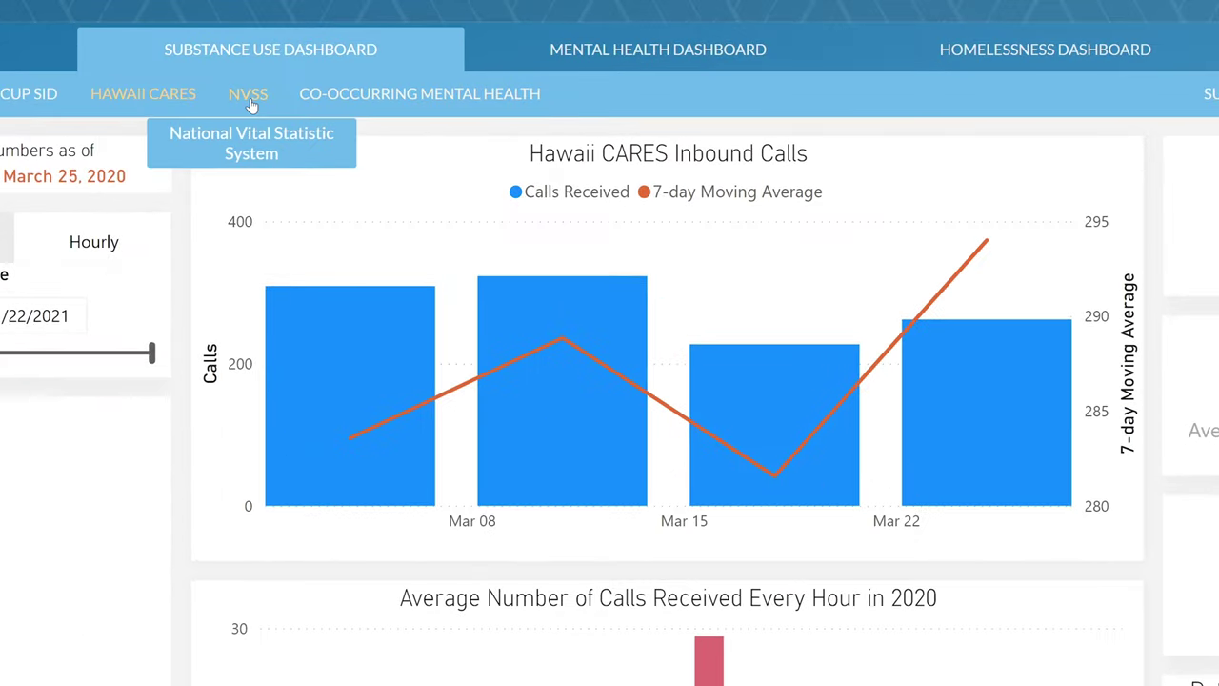
# - Show NVSS Heroin overdose deaths for 2019, then go to the Co-Occurring Mental Health page
pyautogui.click(249, 95)
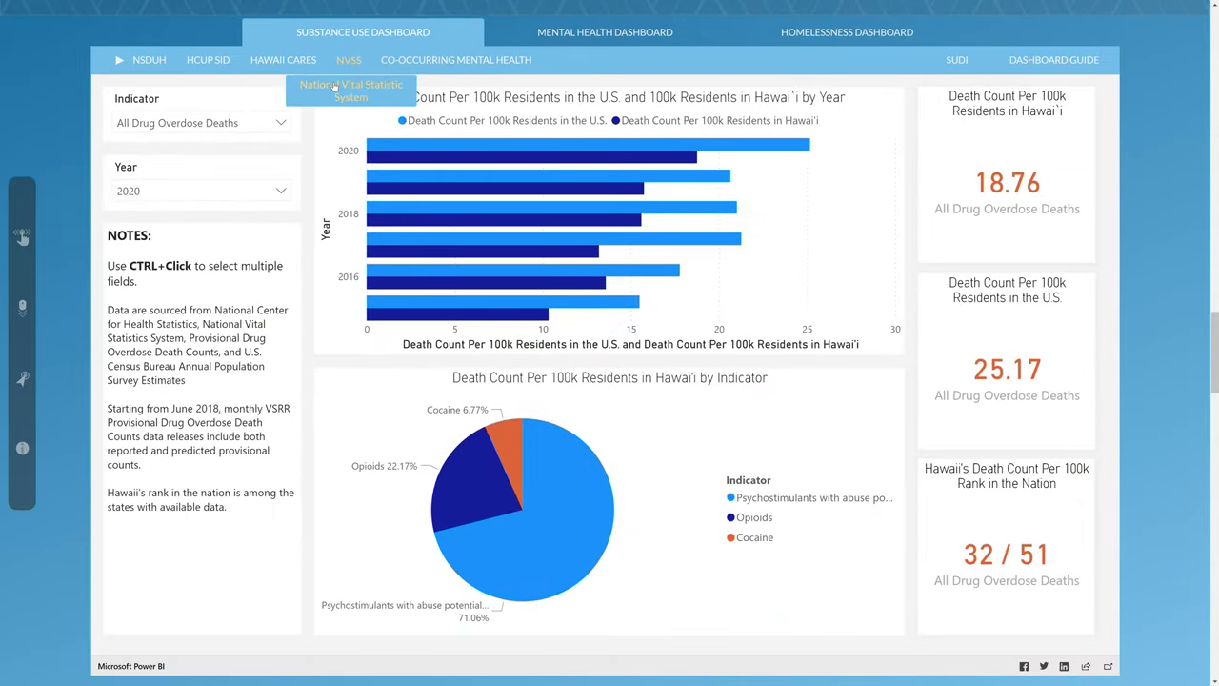
pyautogui.click(276, 126)
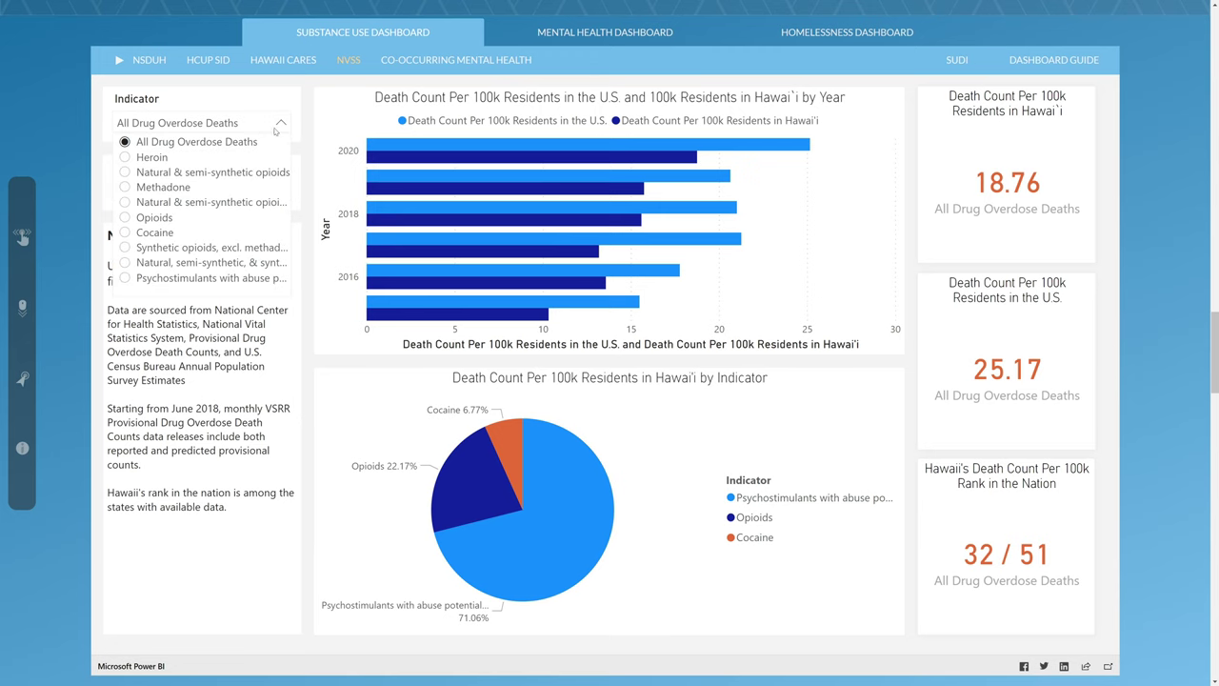
pyautogui.click(271, 157)
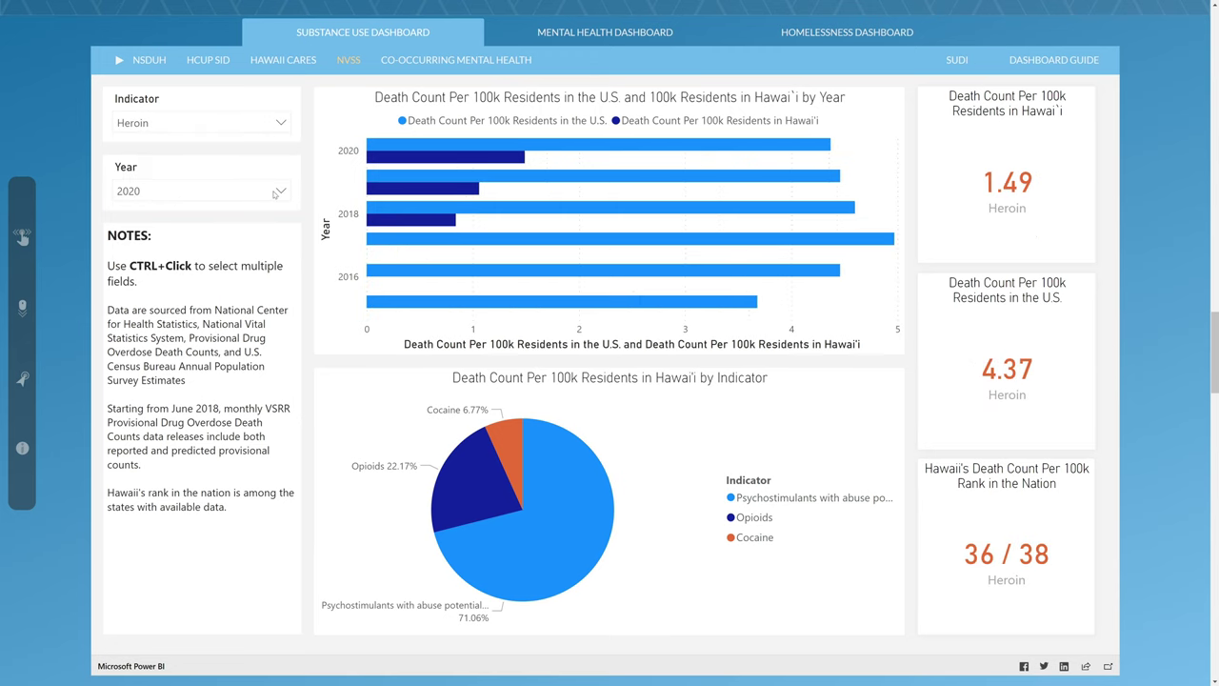
pyautogui.click(276, 191)
pyautogui.click(261, 278)
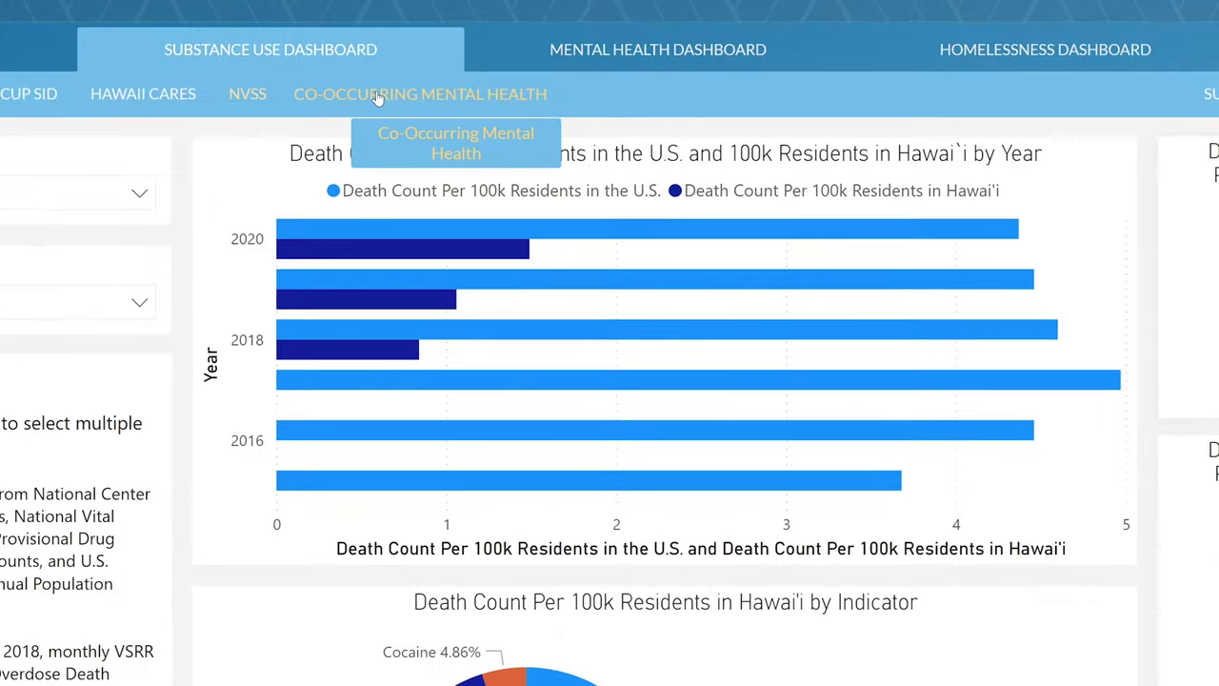
pyautogui.click(378, 98)
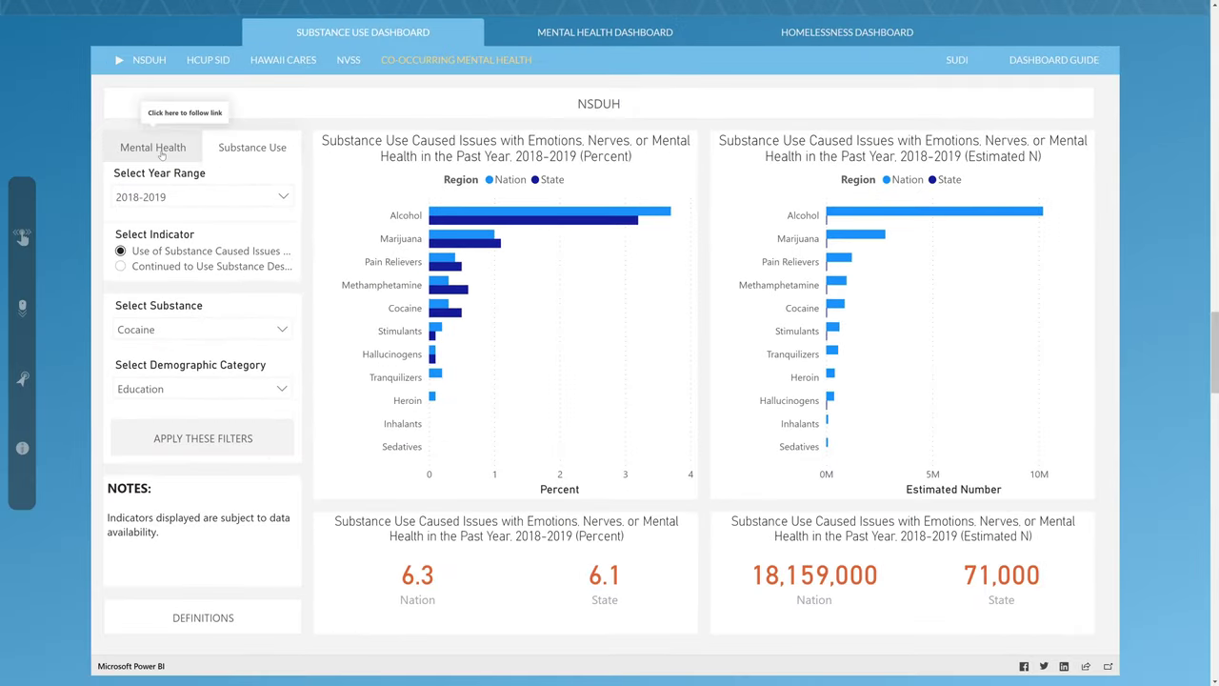
# - Break co-occurring Alcohol substance use down by Education, then return to NSDUH
pyautogui.click(162, 152)
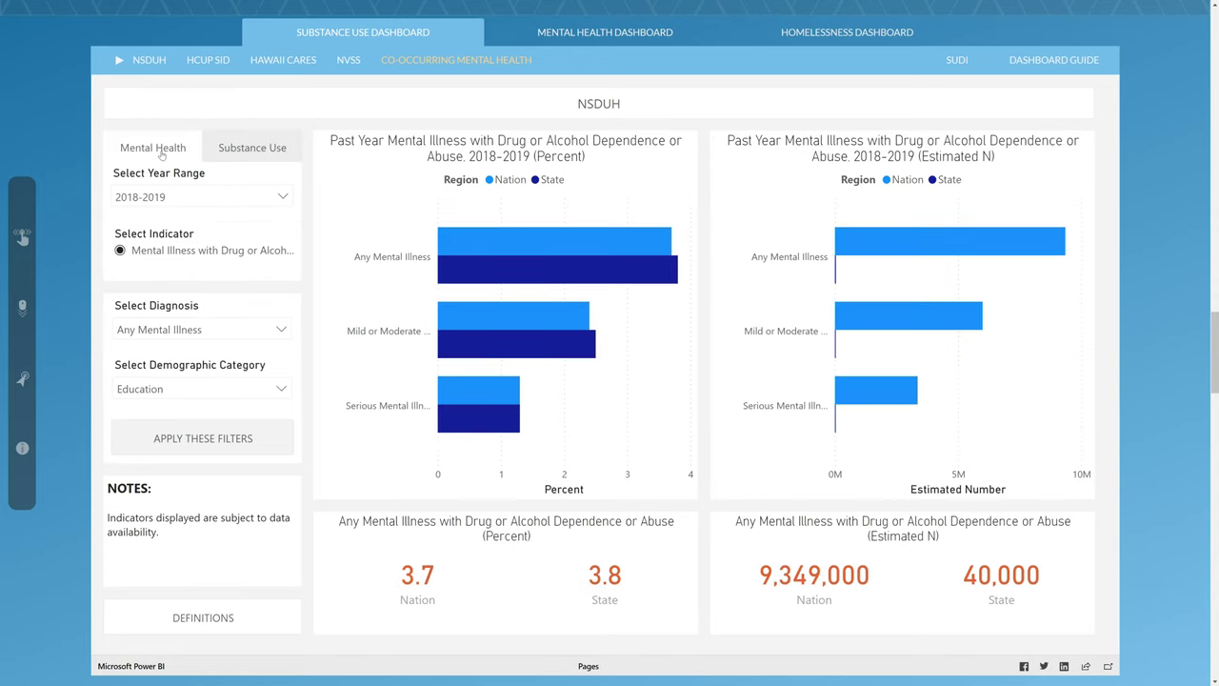
pyautogui.click(256, 152)
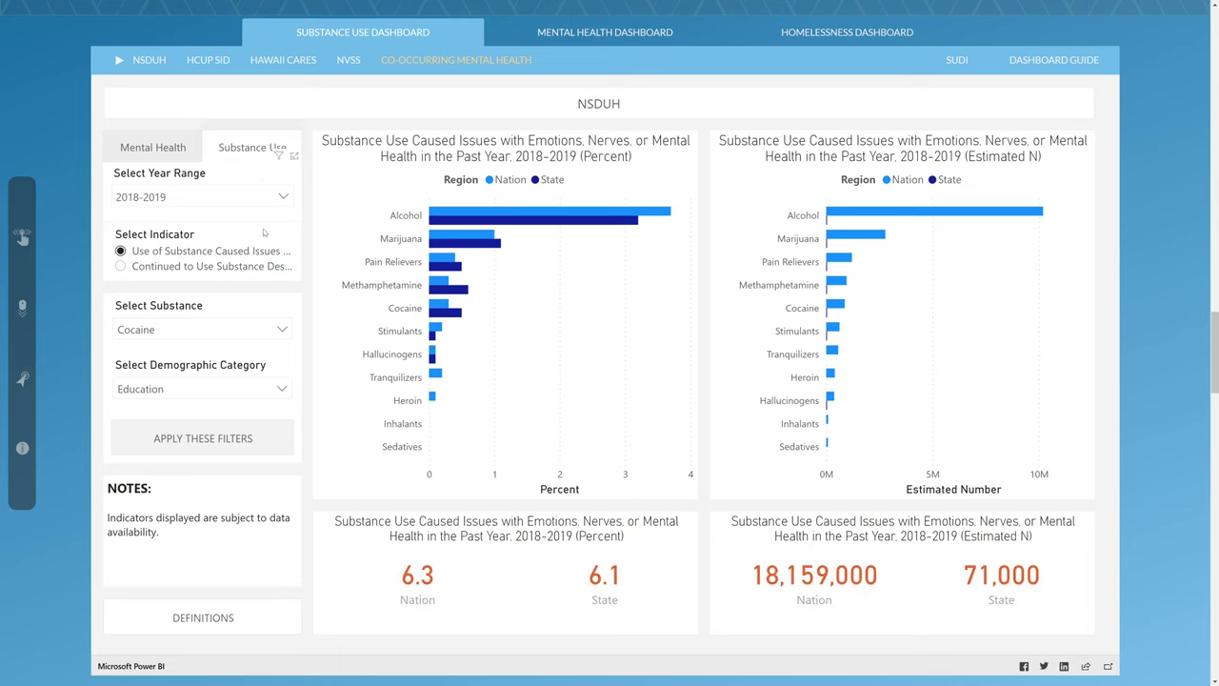
pyautogui.click(260, 332)
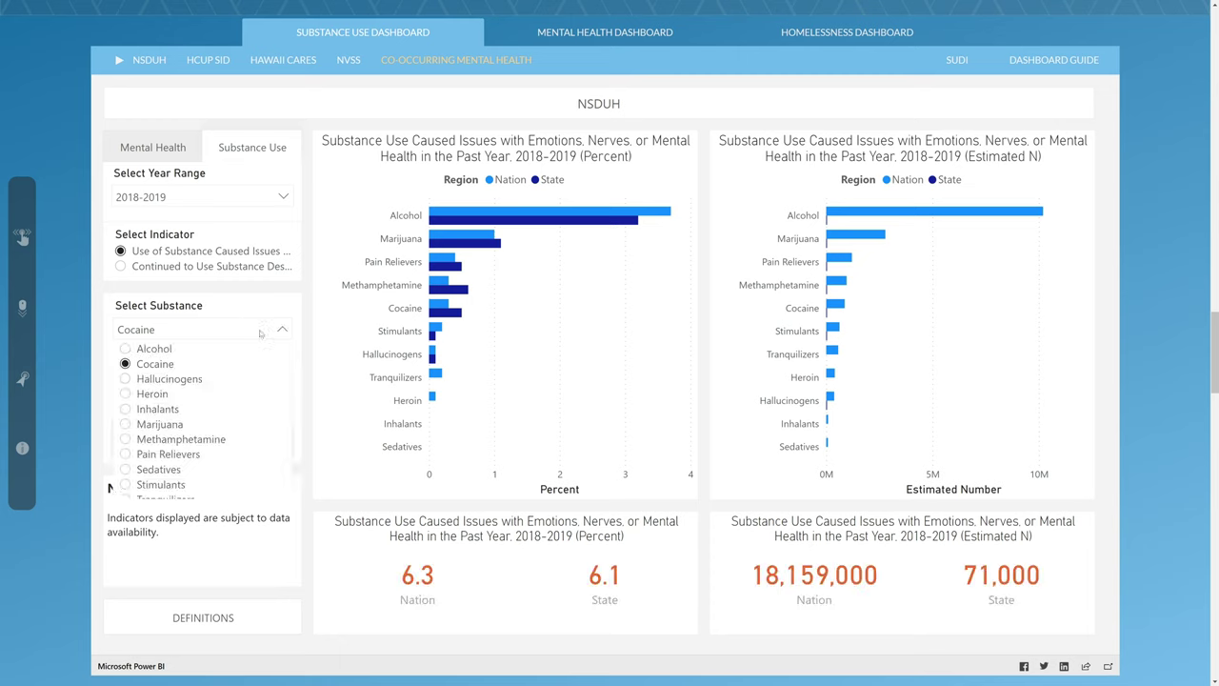
pyautogui.click(247, 351)
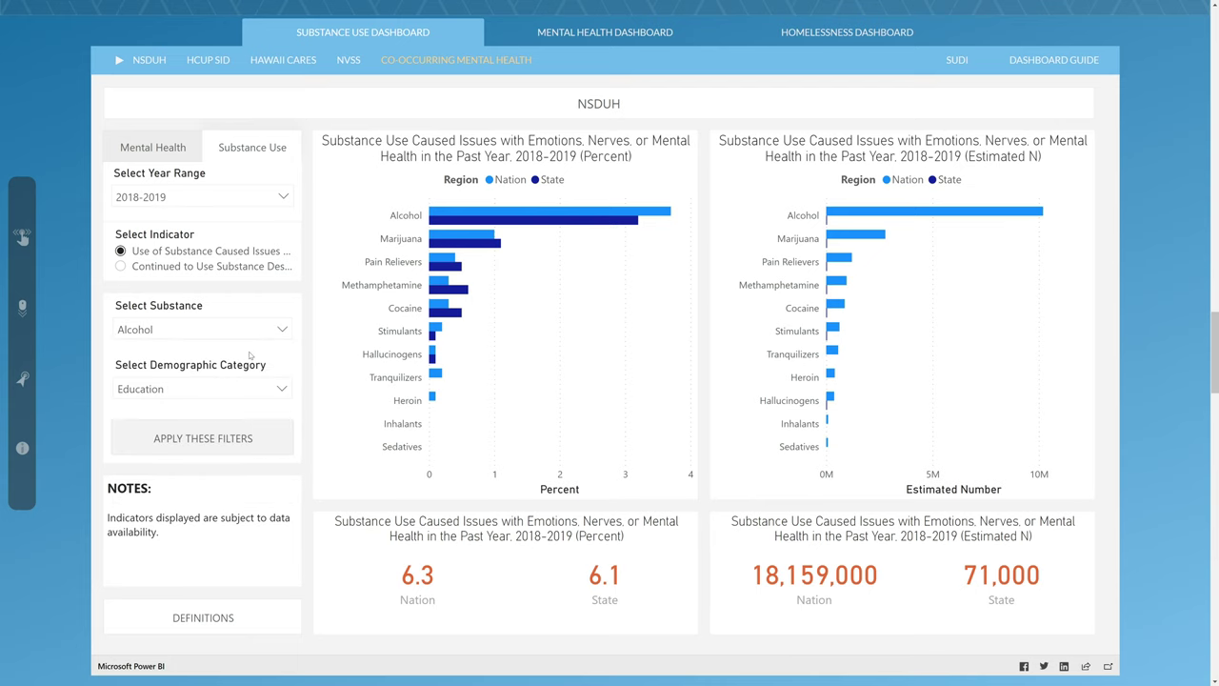
pyautogui.click(247, 389)
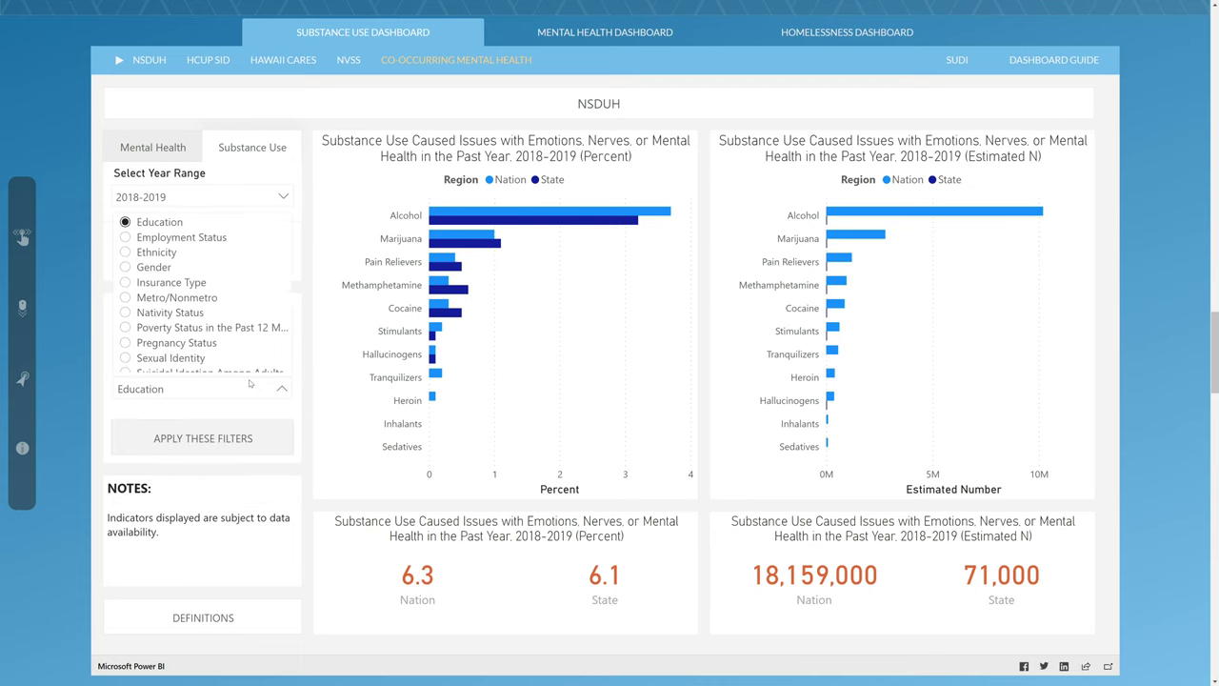
pyautogui.click(230, 453)
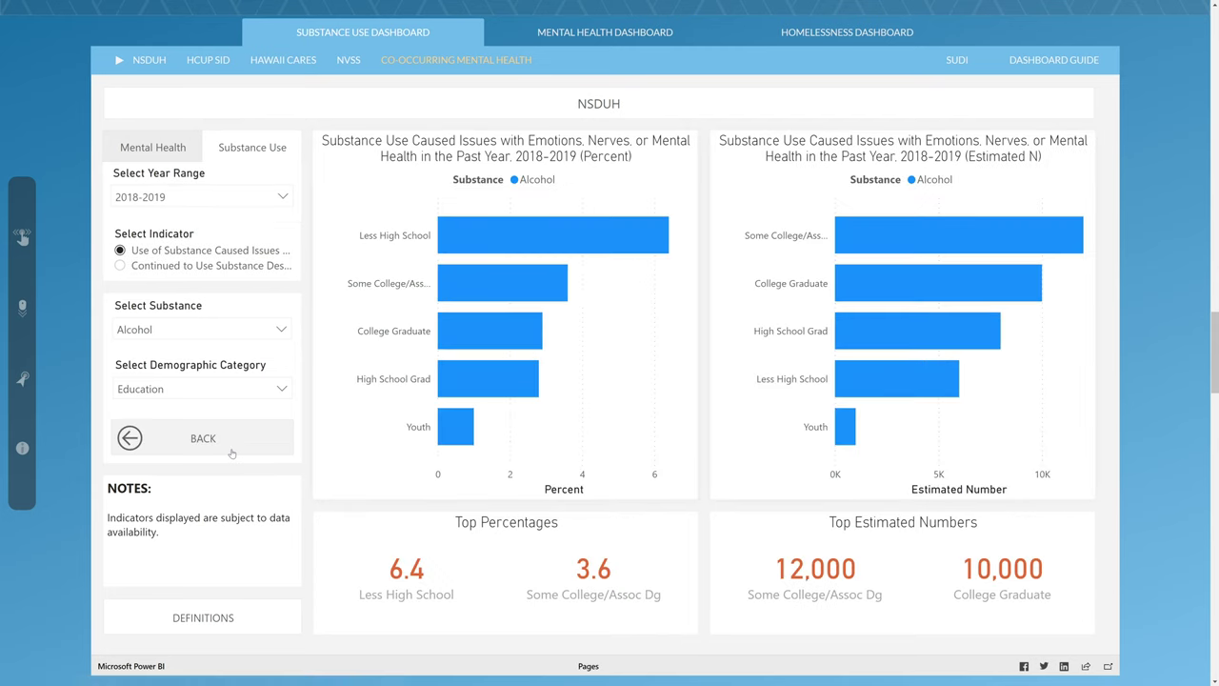
pyautogui.click(150, 60)
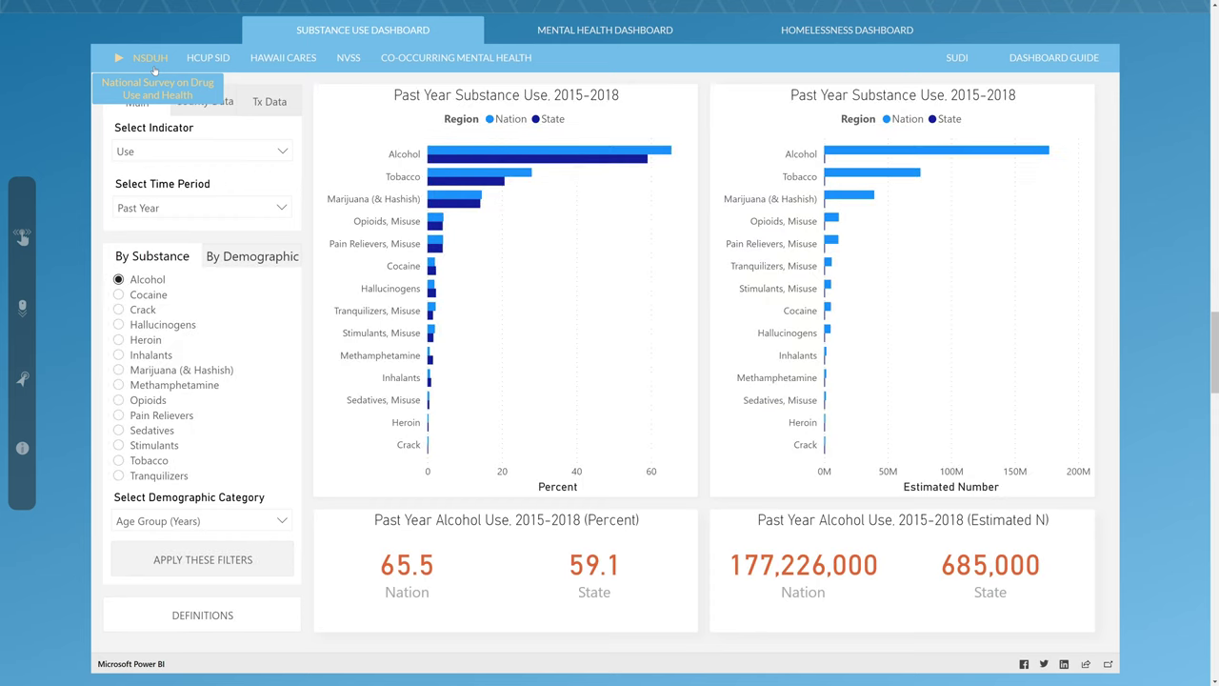
# - Toggle the Nation and State legend entries, then chart HCUP SID stays by substance group
pyautogui.click(500, 119)
pyautogui.click(560, 120)
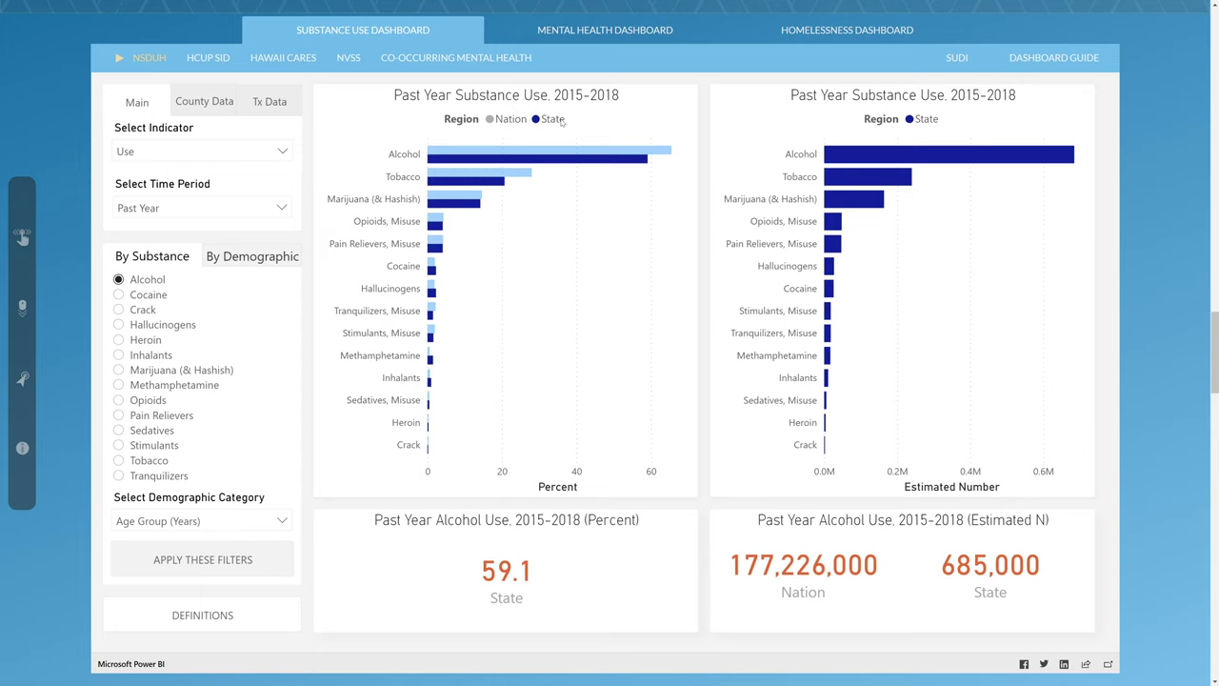
pyautogui.click(210, 58)
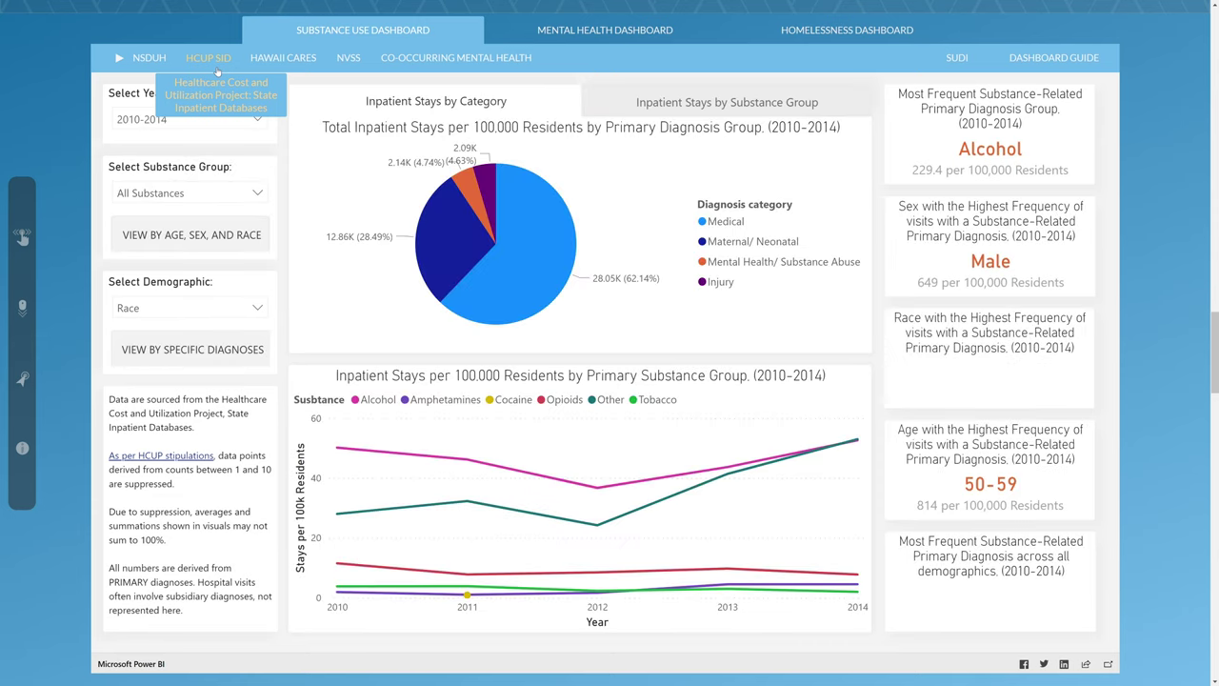
pyautogui.click(662, 99)
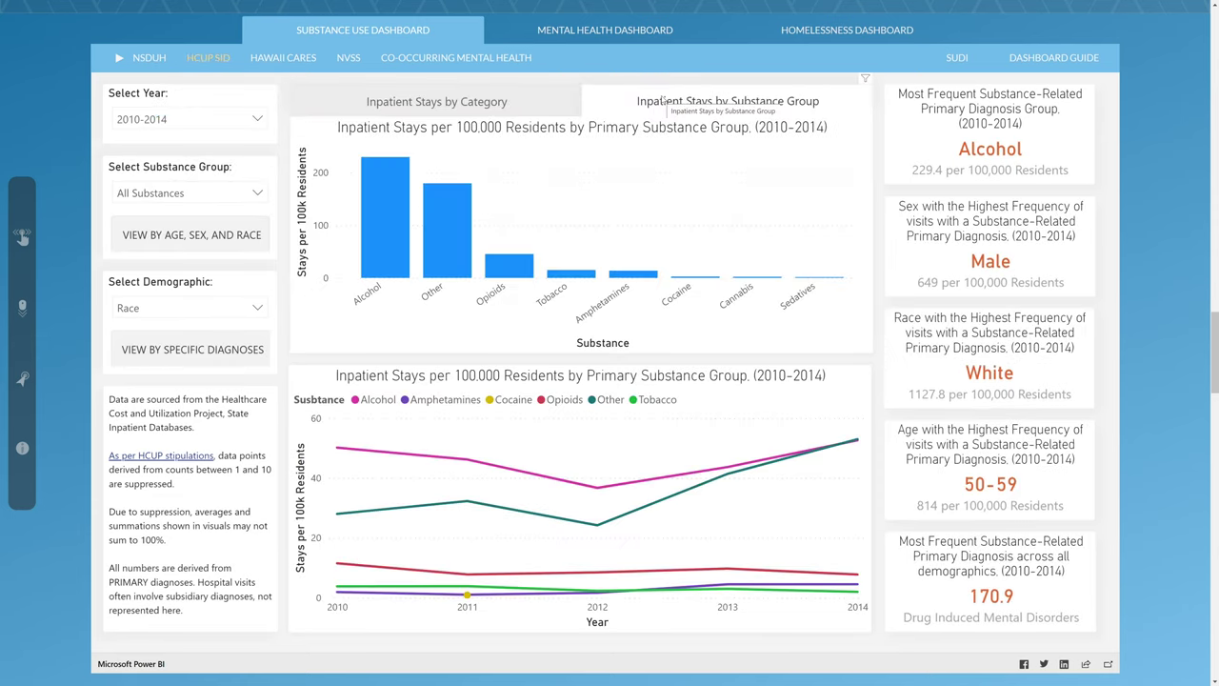